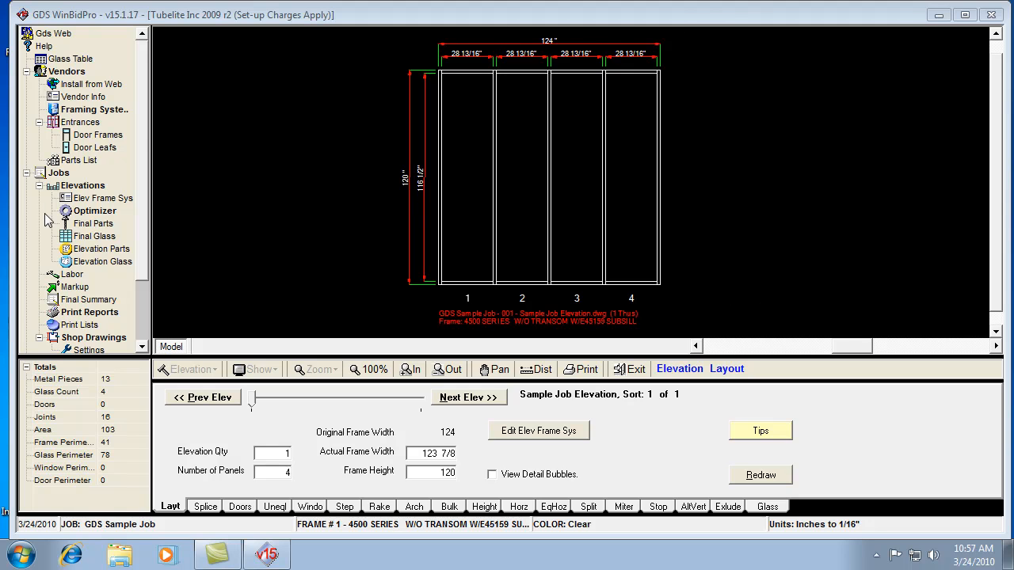
Look through the vendor's list of framing systems, then close it
left_click(79, 112)
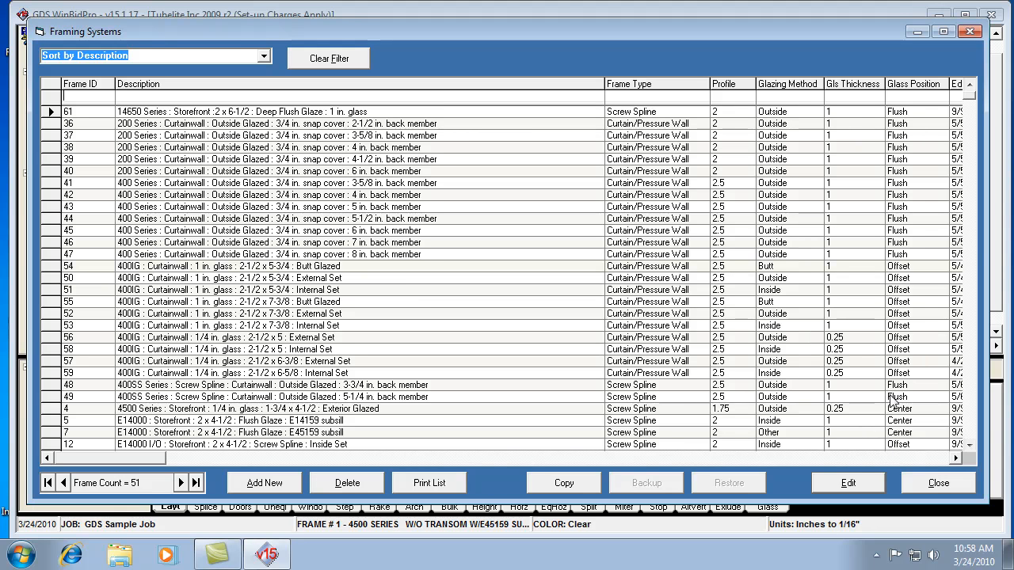
left_click(923, 482)
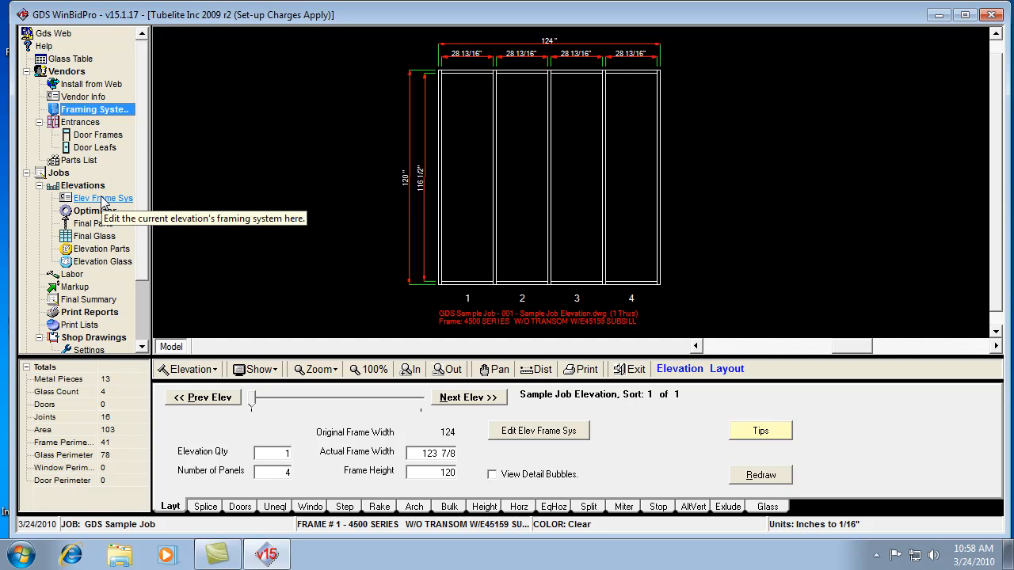
Review the current elevation's framing system: its stock length material, gaskets and caulking, clips and screws, and frame profile
left_click(543, 440)
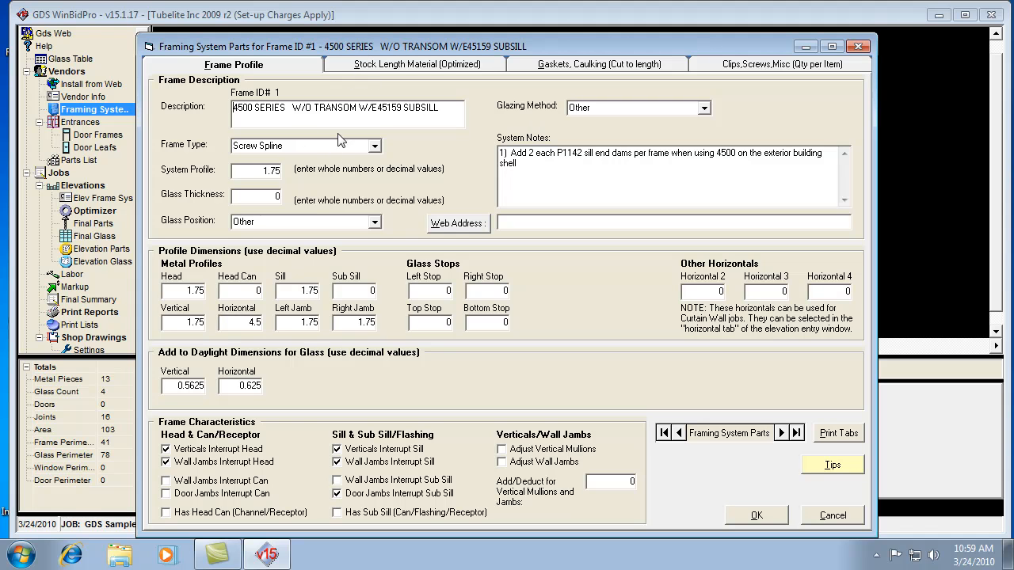
left_click(408, 67)
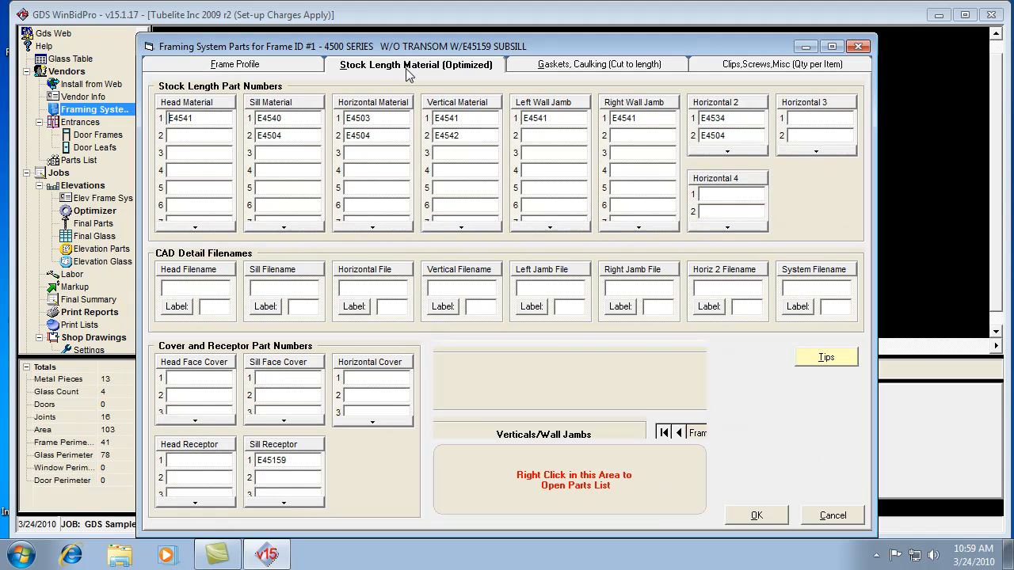
left_click(560, 68)
left_click(715, 68)
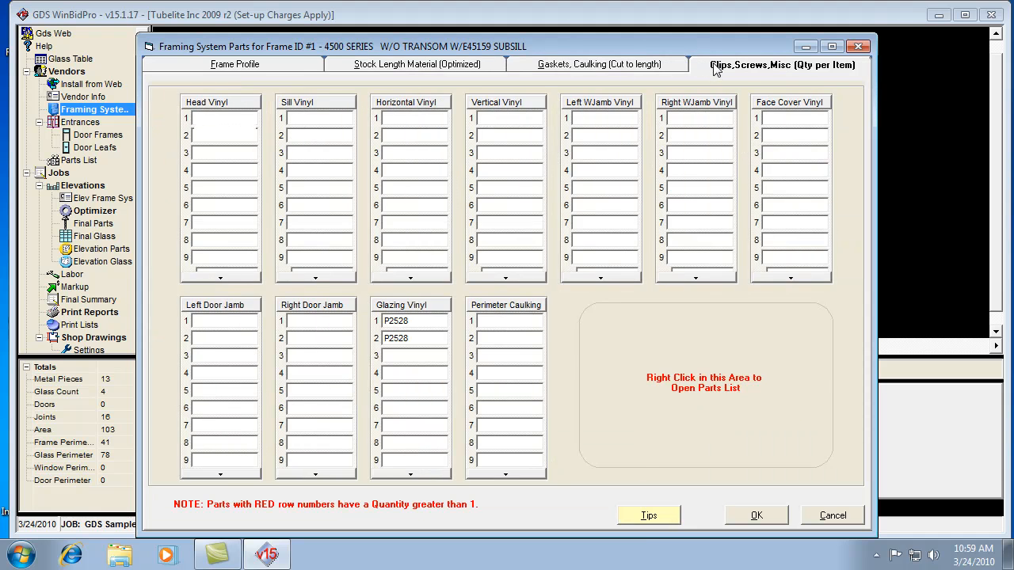
left_click(308, 69)
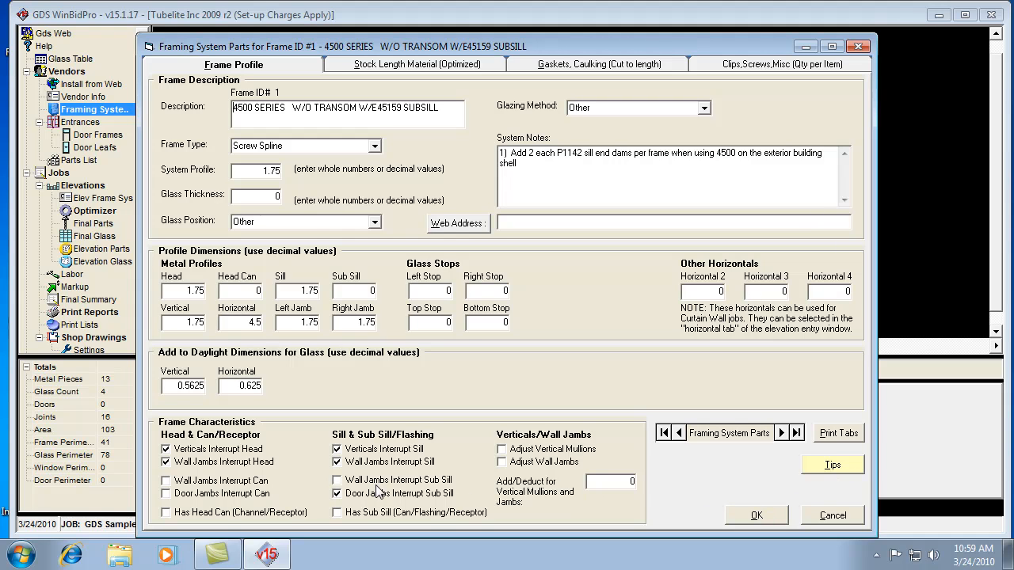
Enable the sub sill for the elevation's framing system and set its profile dimension to 0.25
left_click(339, 513)
left_click(371, 291)
type("0.25")
key("Tab")
left_click(745, 518)
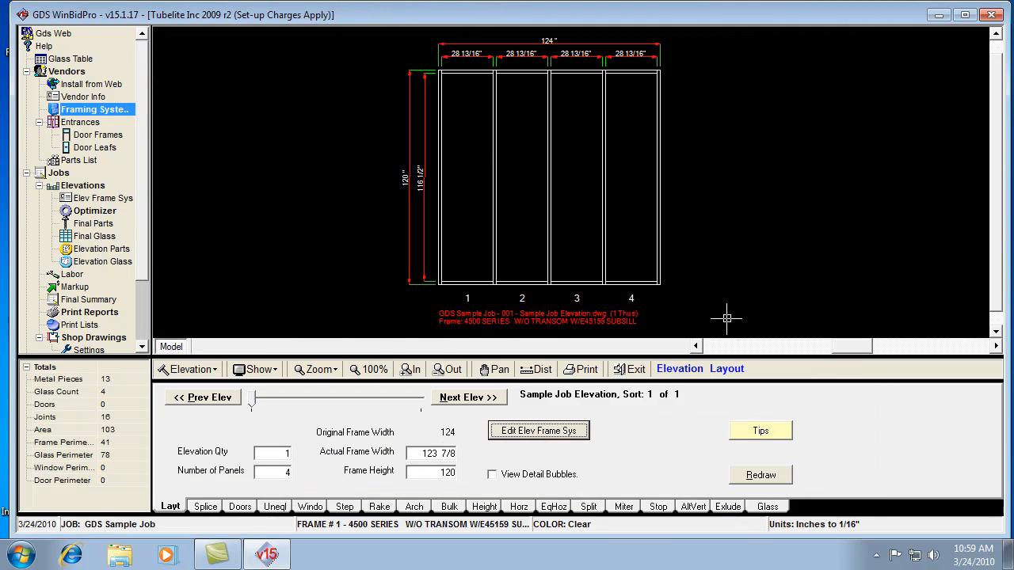
Redraw the elevation with the edited framing system and inspect the sub sill along the base of the frame
left_click(592, 287)
scroll(592, 287, "up", 6)
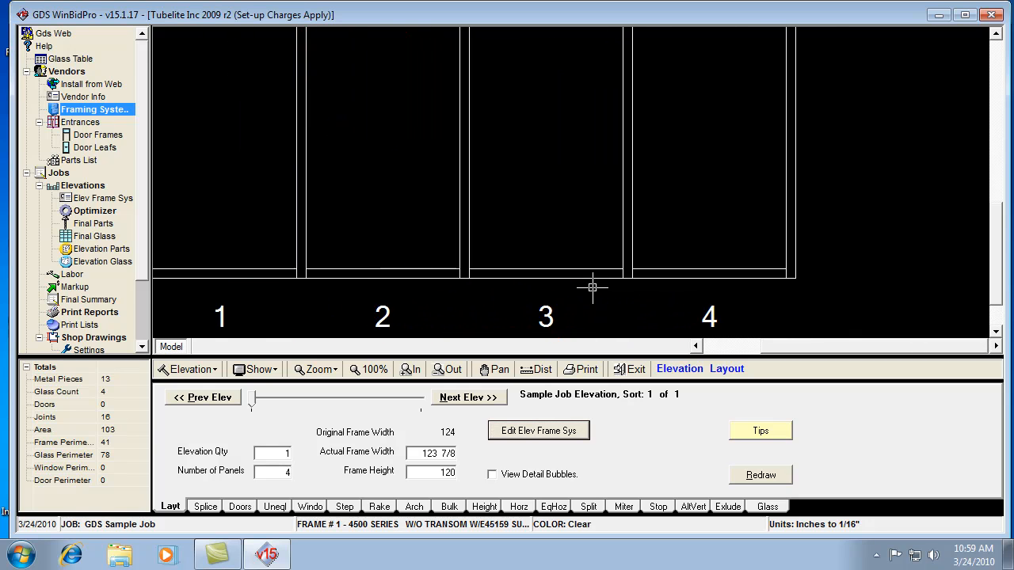
scroll(592, 286, "up", 1)
scroll(592, 287, "down", 7)
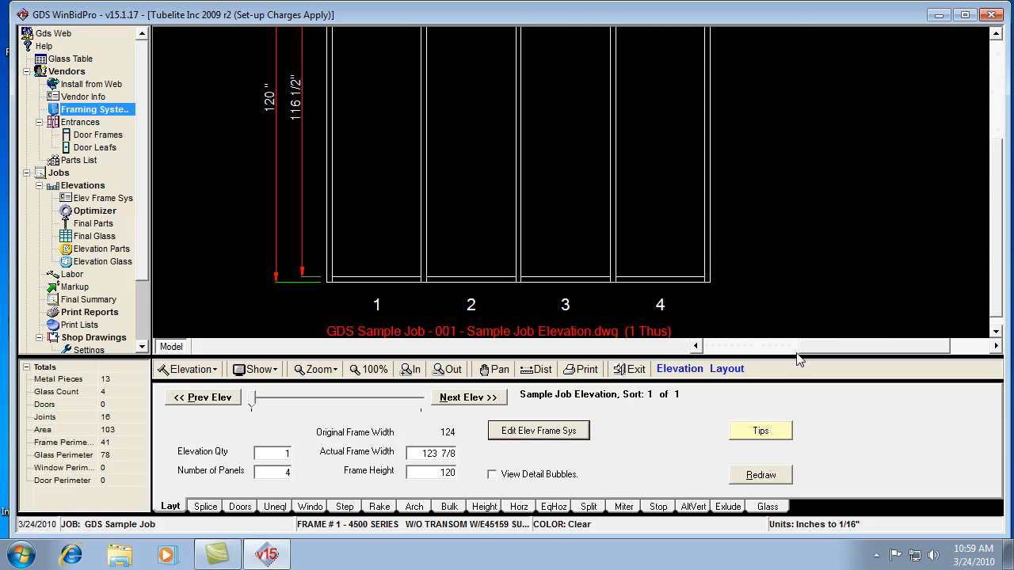
left_click(761, 475)
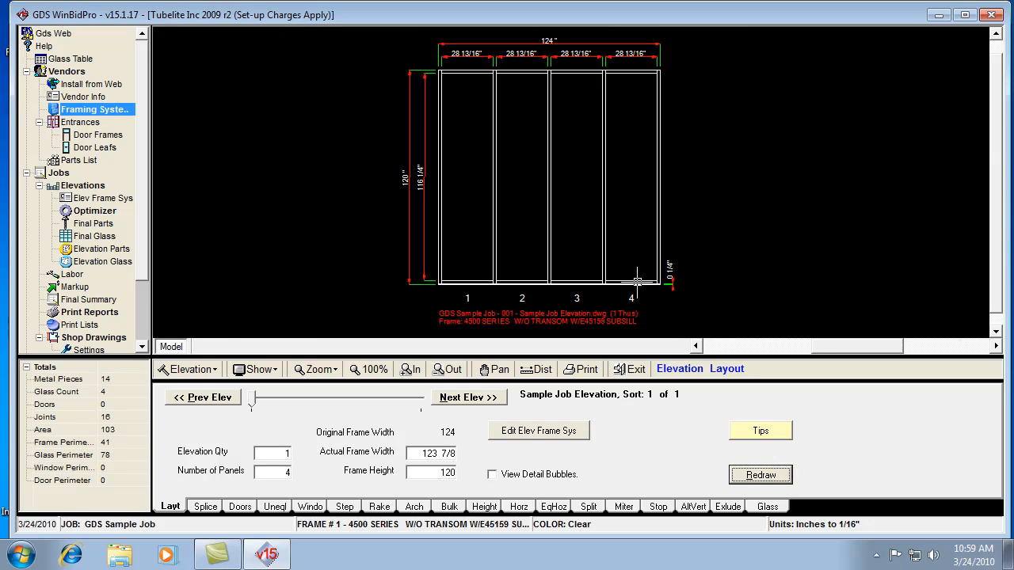
scroll(637, 281, "up", 7)
scroll(638, 282, "down", 2)
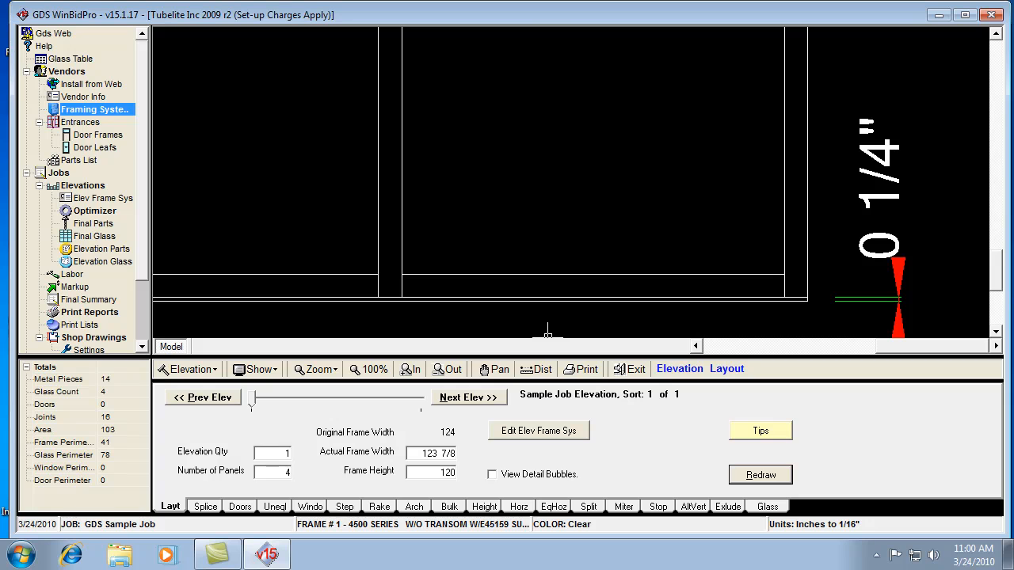
Check the vendor's framing systems list again, then show the whole elevation drawing
left_click(107, 115)
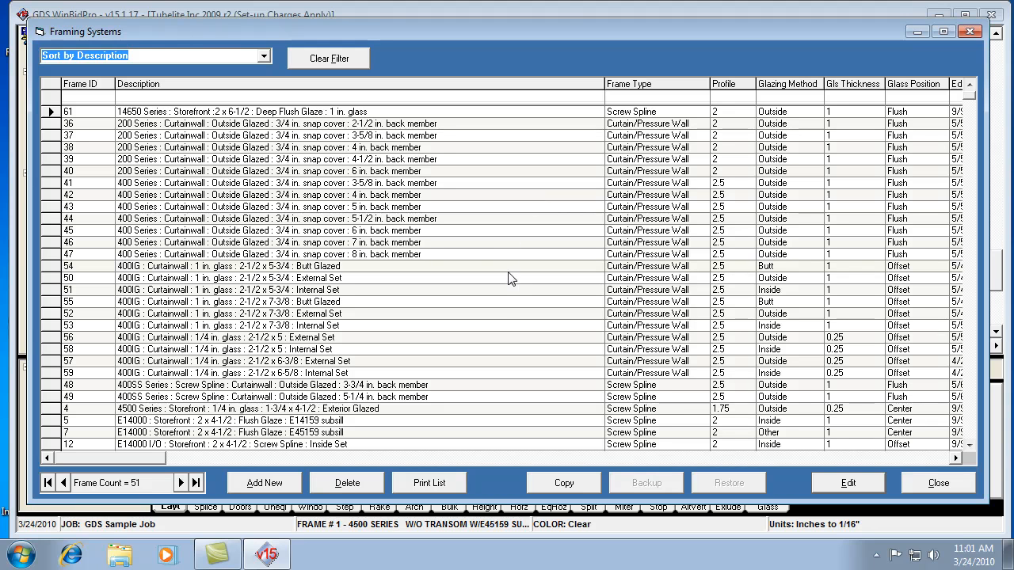
left_click(943, 483)
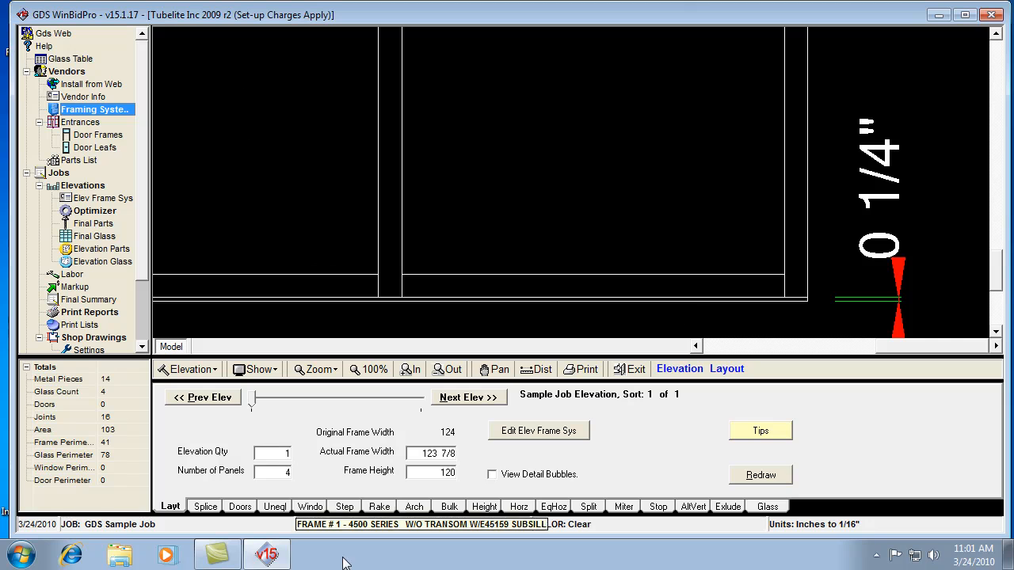
left_click(371, 369)
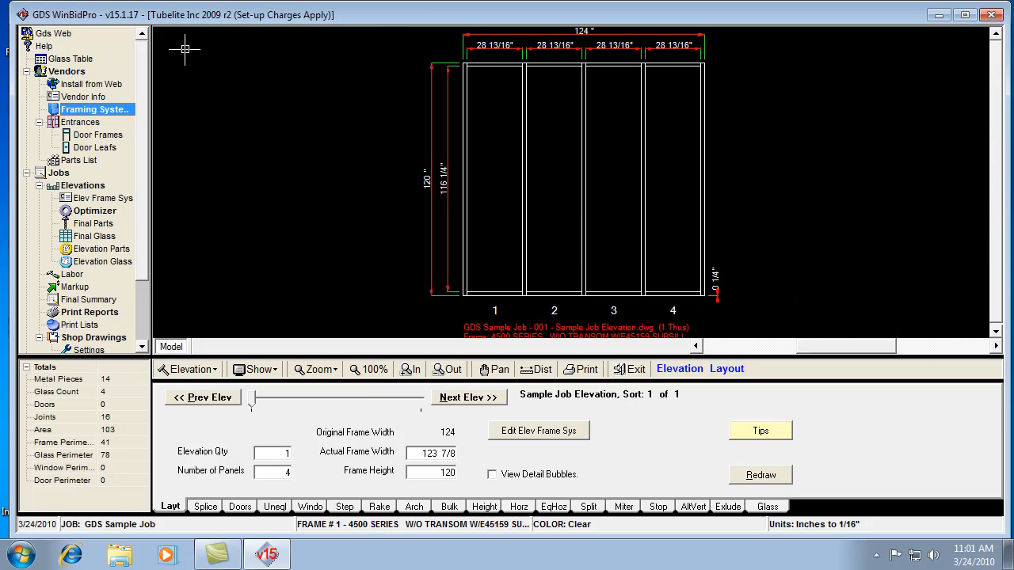
Change the sample job's frame to number 47, the 400 Series outside glazed curtainwall with 3/4 in. snap cover and 8 in. back member
left_click(57, 174)
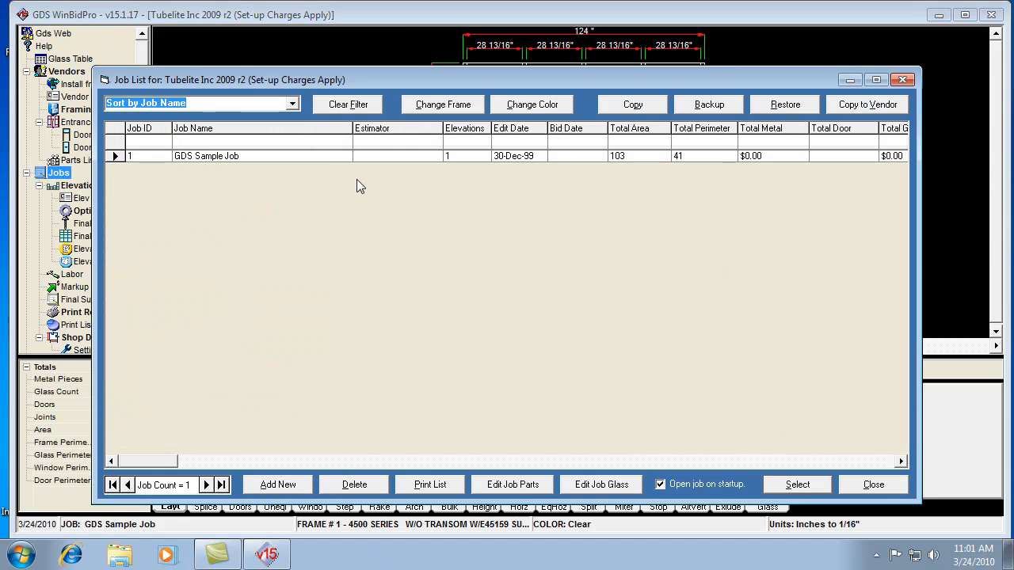
left_click(441, 107)
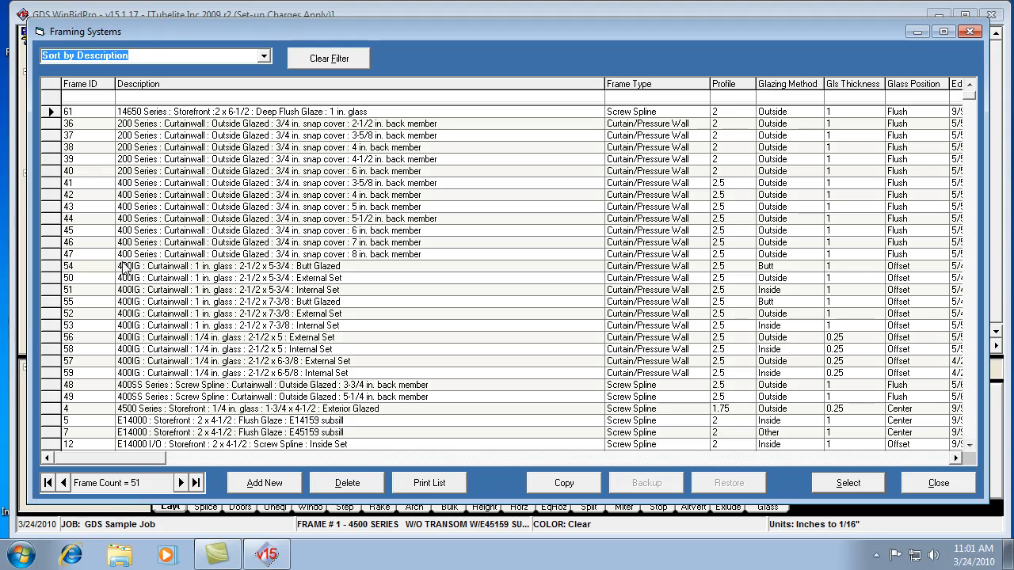
left_click(47, 255)
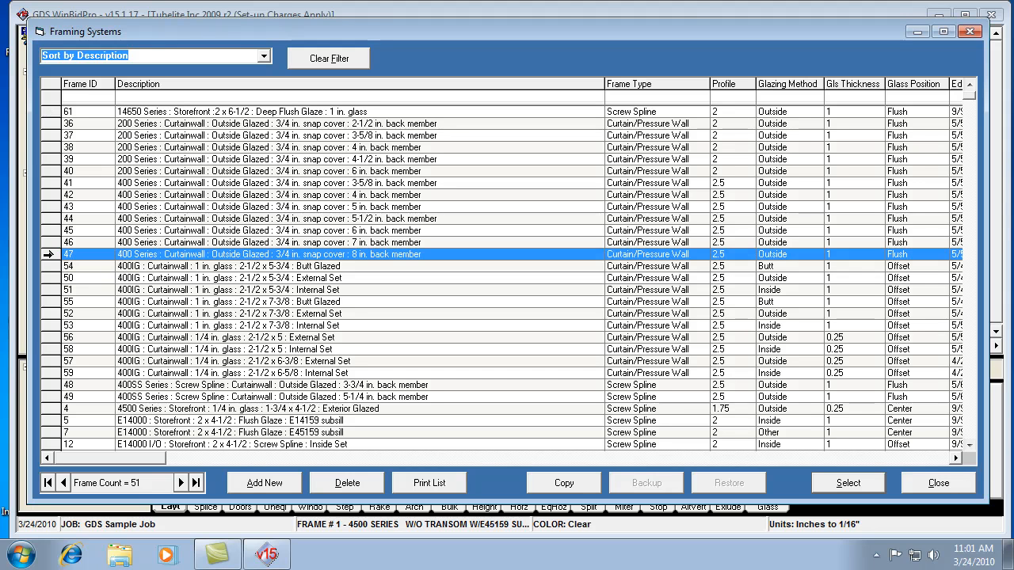
left_click(824, 483)
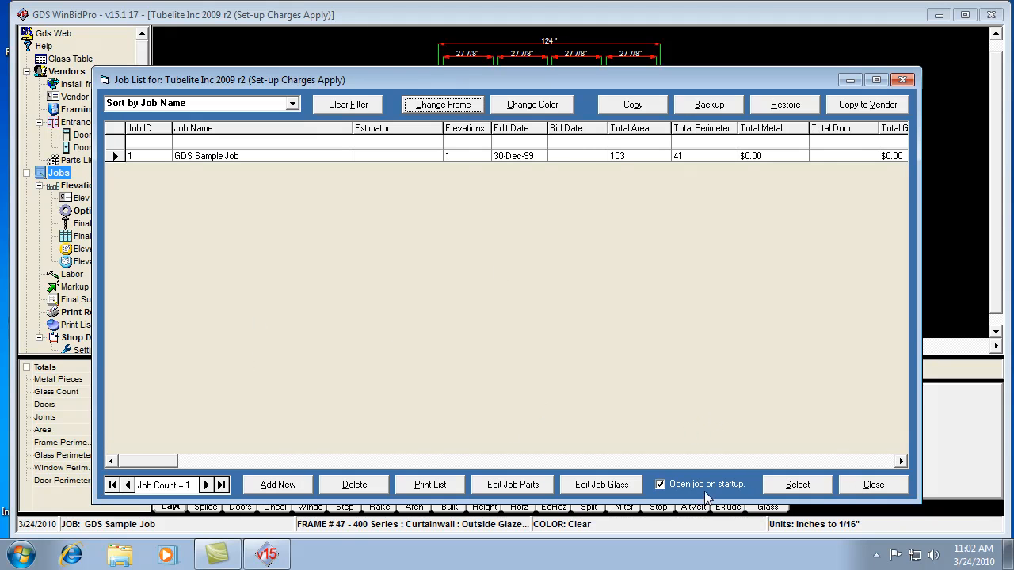
left_click(873, 485)
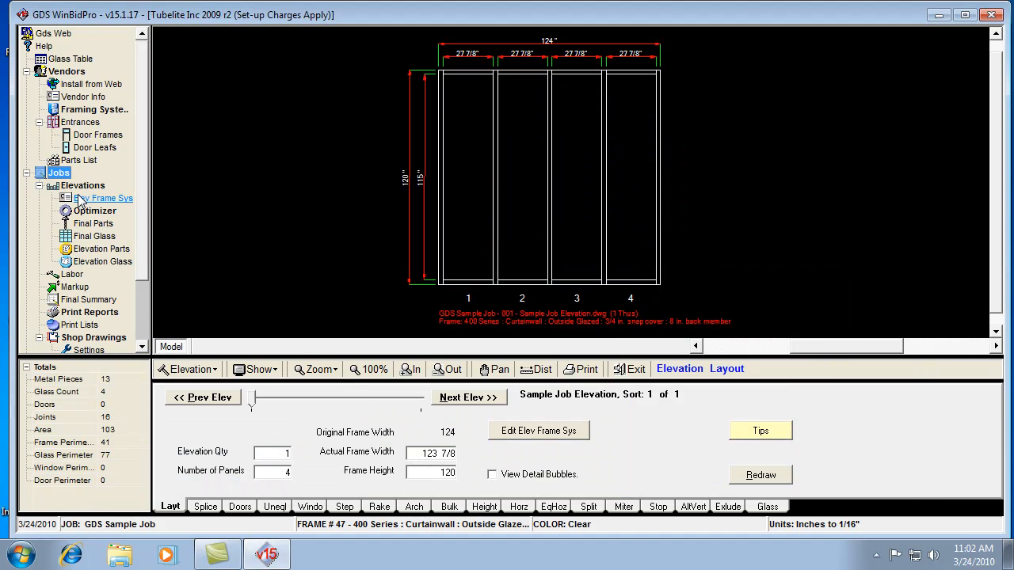
Change the Sample Job Elevation's framing system to frame 52, 400IG curtainwall, 1 in. glass, 2-1/2 x 7-3/8, External Set
left_click(77, 187)
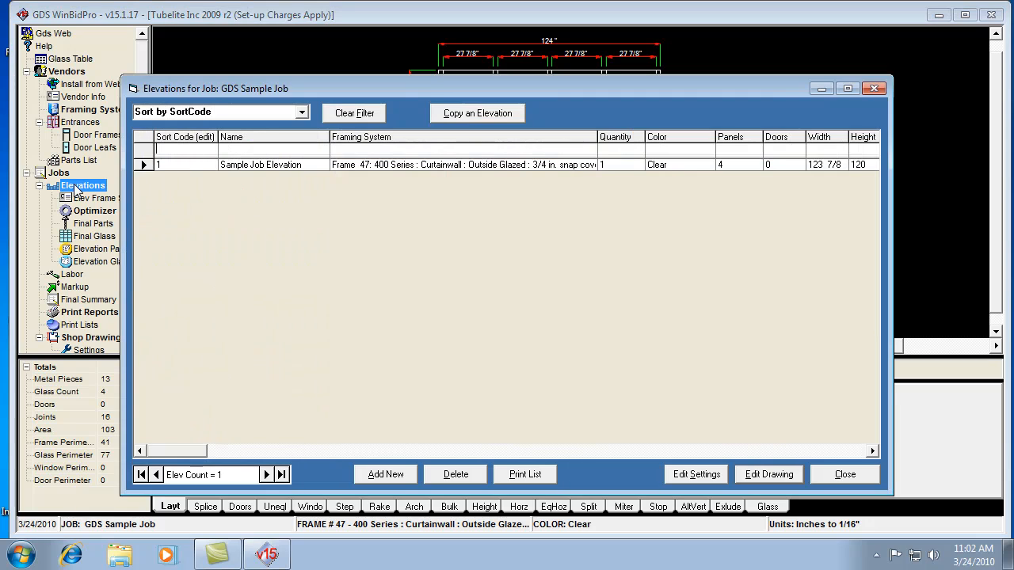
left_click(691, 473)
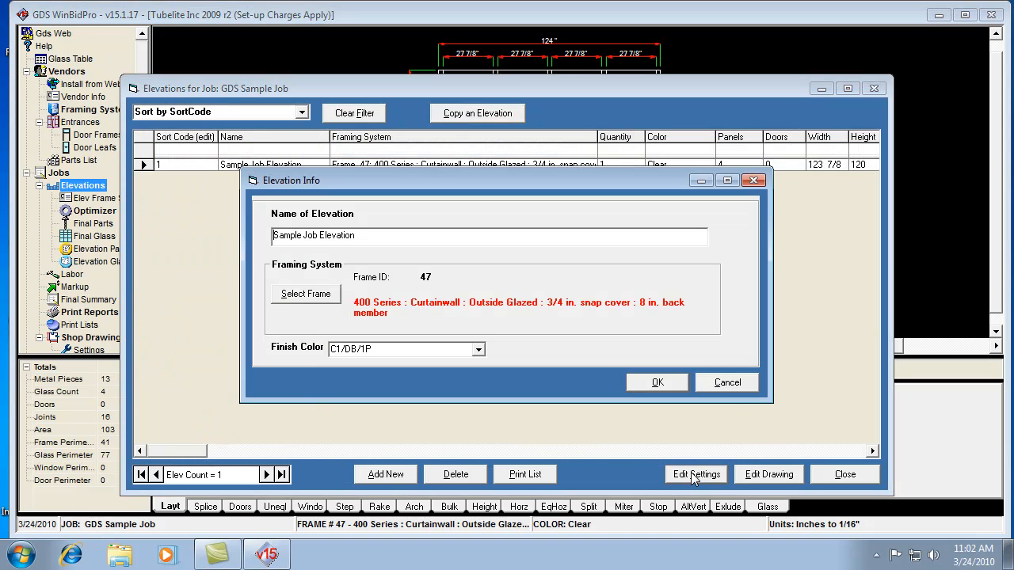
left_click(306, 299)
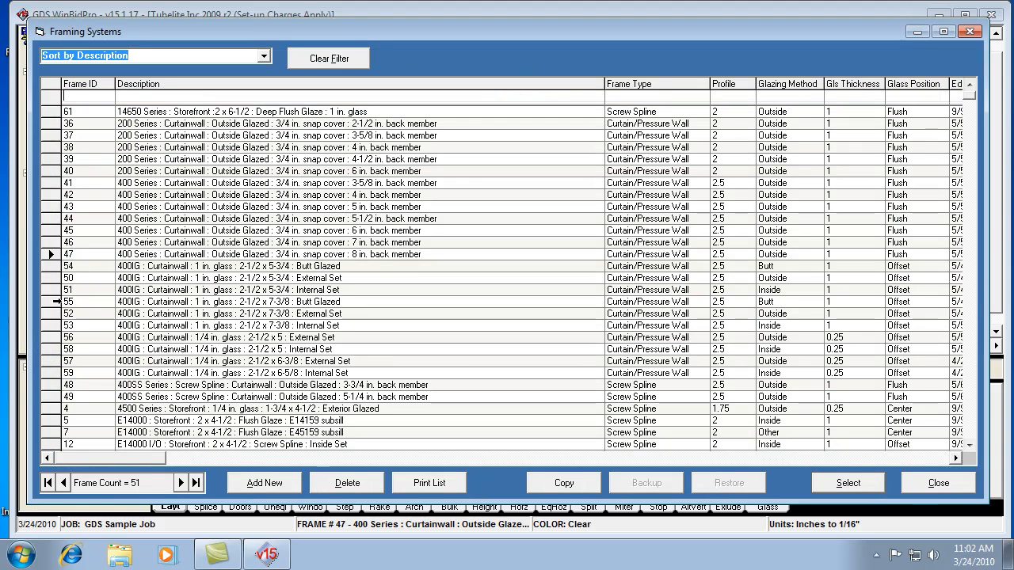
left_click(55, 314)
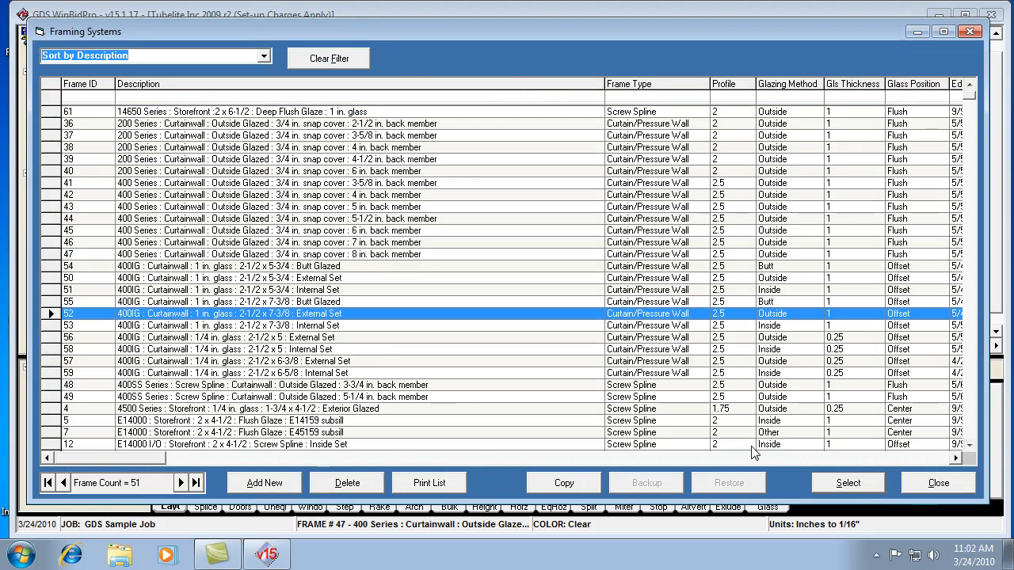
left_click(847, 483)
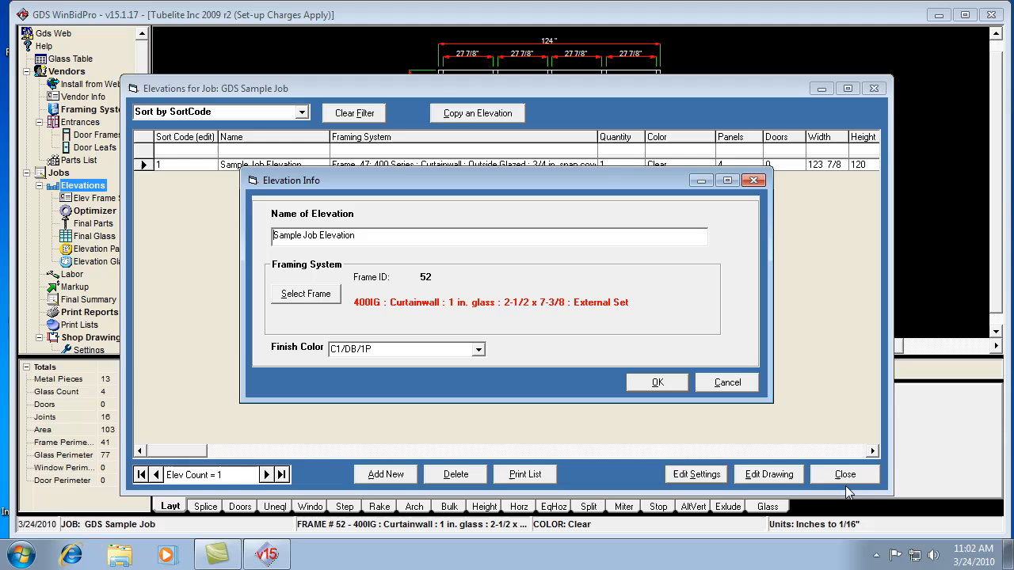
left_click(655, 383)
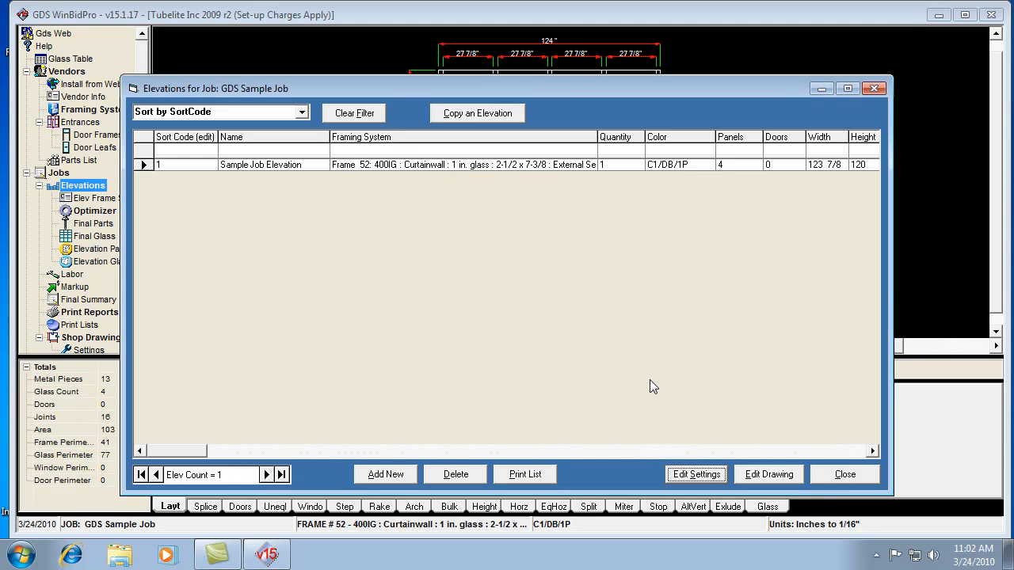
left_click(824, 482)
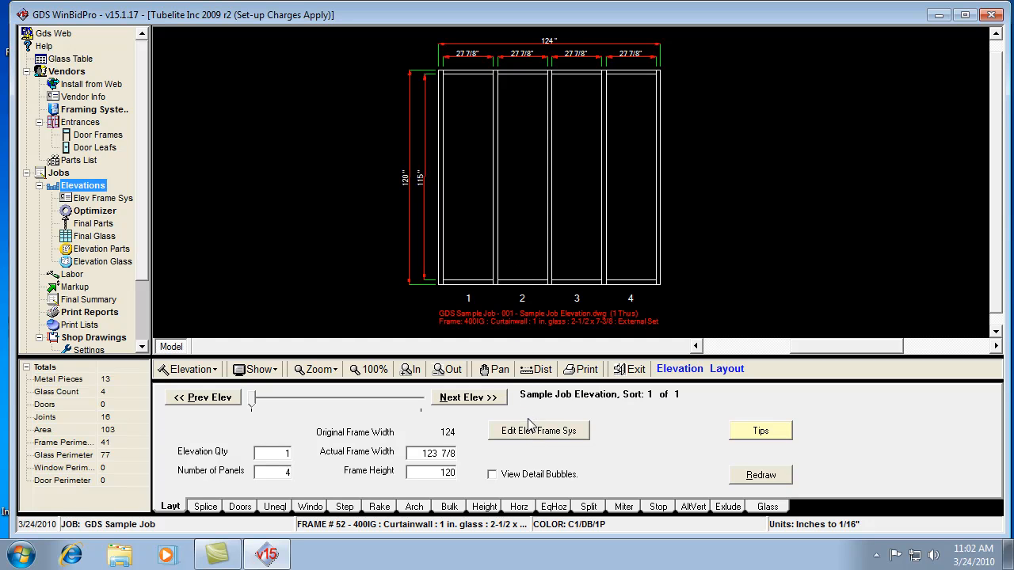
Add an elevation named Second Elevation with 3 panels, 100 inches wide and 100 inches high, and return to the previous elevation
left_click(488, 398)
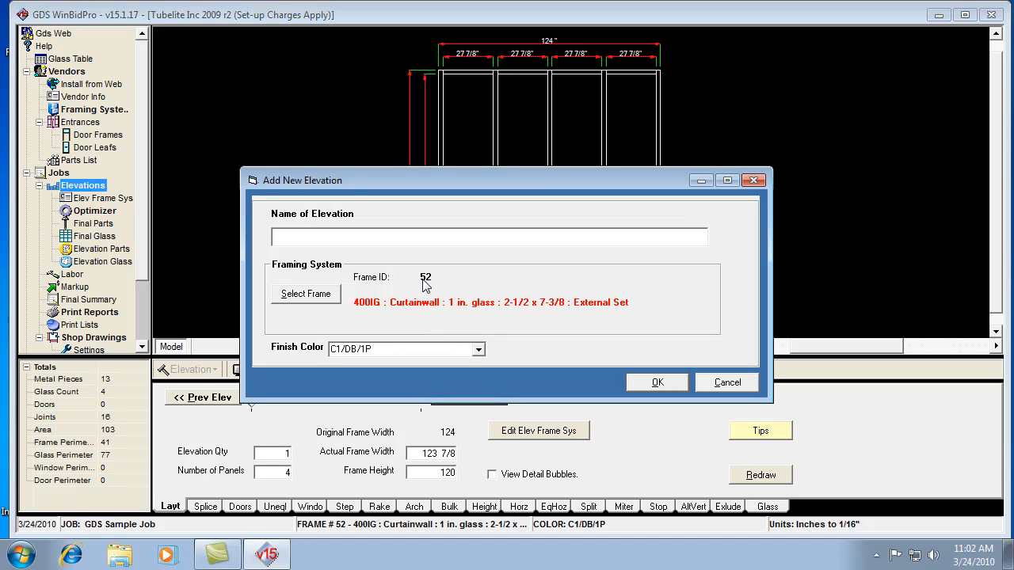
type("Second Elevation")
left_click(654, 383)
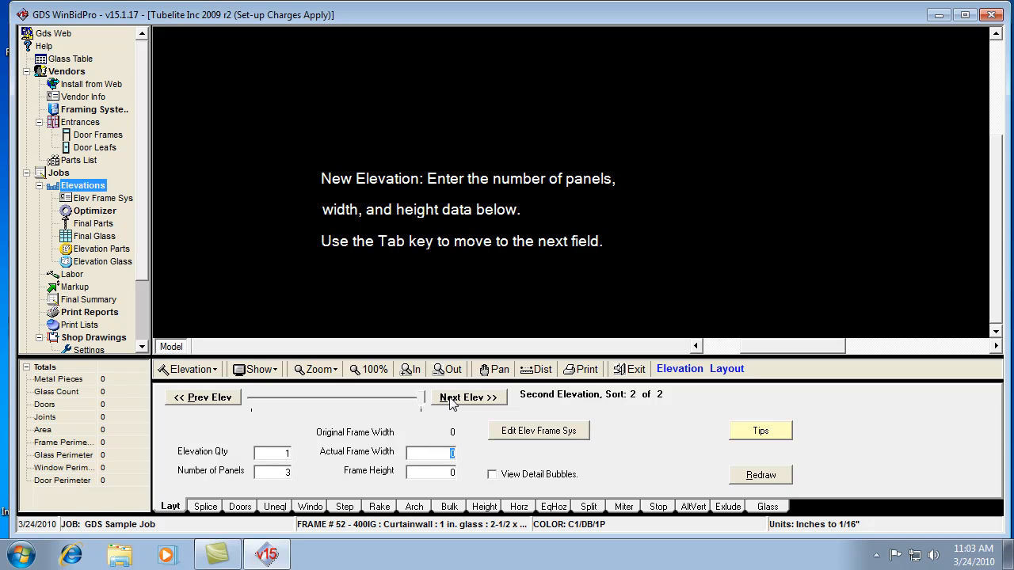
type("100")
key("Tab")
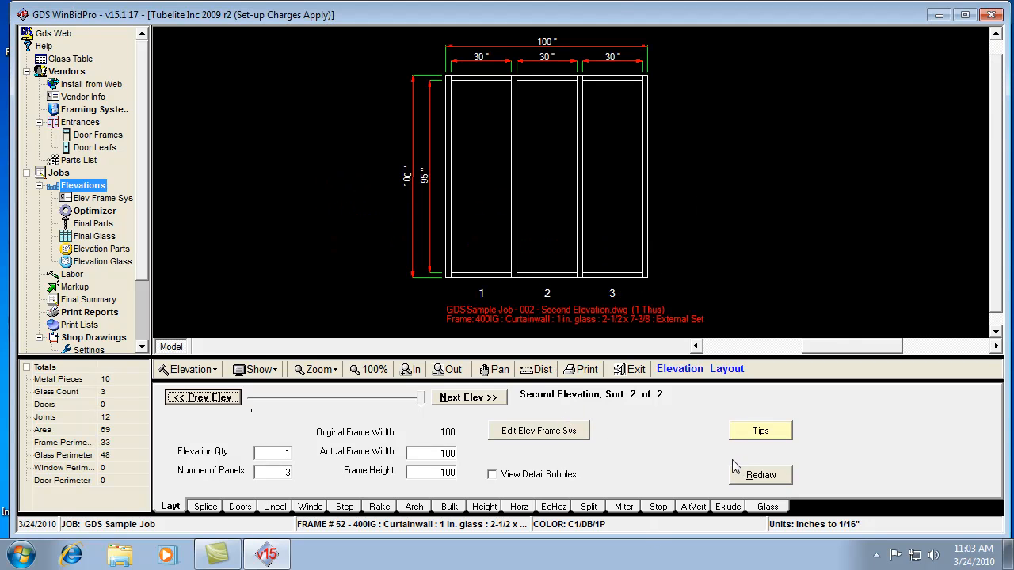
left_click(217, 399)
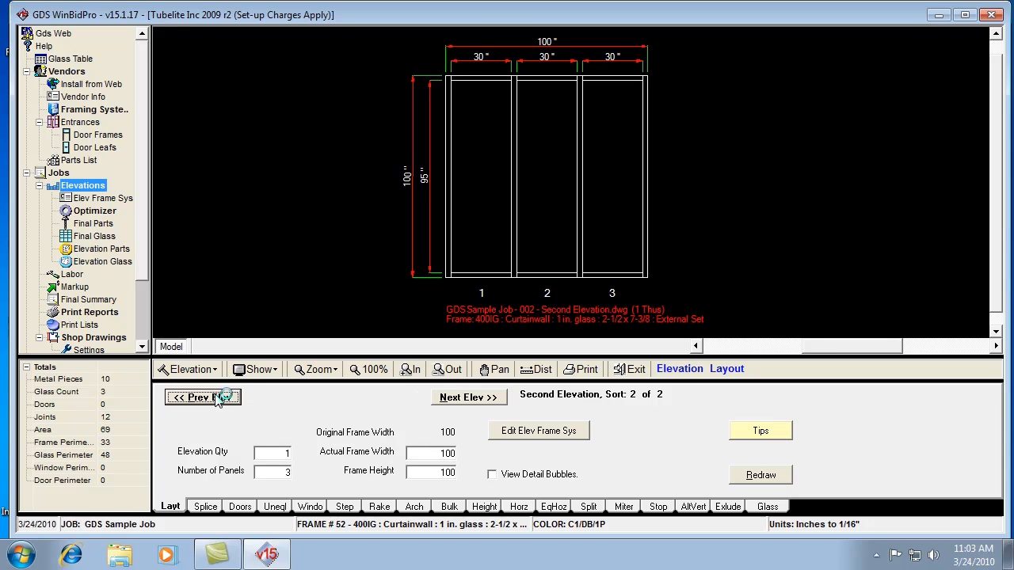